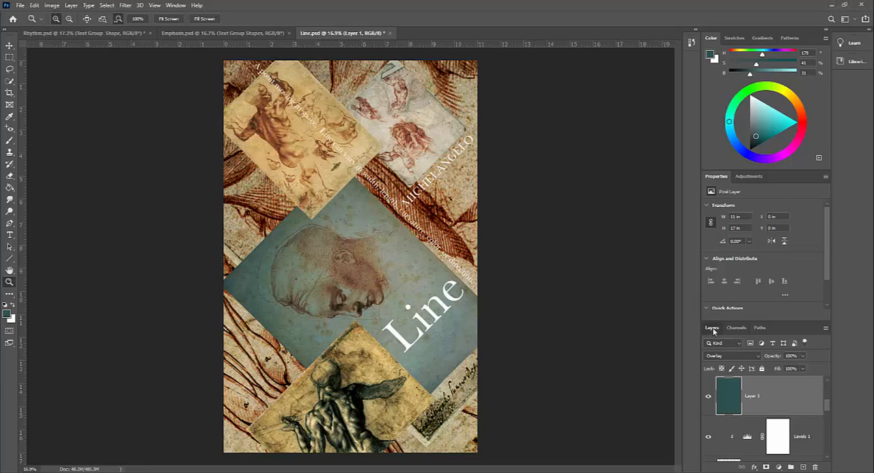
Undock the Layers panel, place it beside the poster, and lengthen it to show more of the layer stack.
{"action": "left_click_drag", "start_coordinate": [713, 330], "coordinate": [539, 108]}
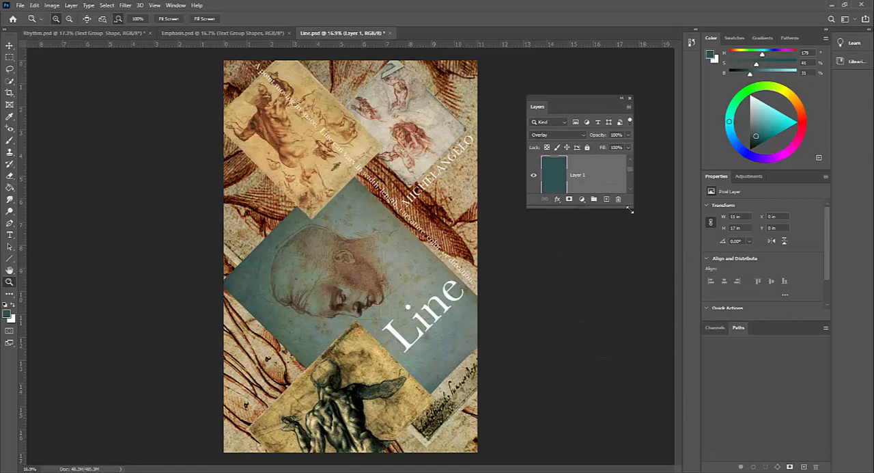
{"action": "left_click_drag", "start_coordinate": [631, 210], "coordinate": [642, 395]}
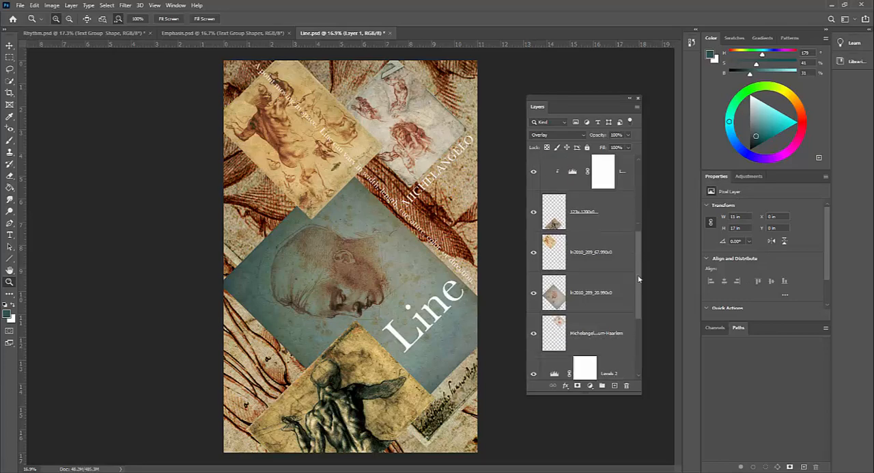
{"action": "scroll", "coordinate": [632, 313], "scroll_direction": "down", "scroll_amount": 5}
{"action": "scroll", "coordinate": [631, 313], "scroll_direction": "up", "scroll_amount": 8}
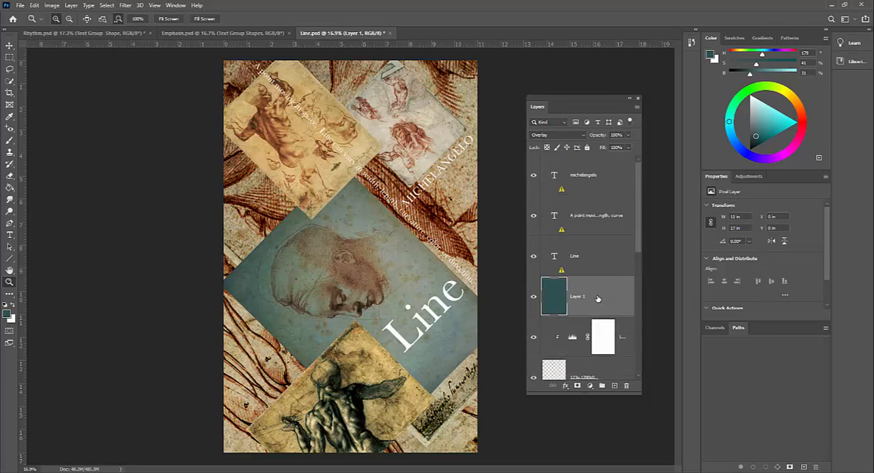
Hide the dark teal Layer 1 overlay.
{"action": "left_click", "coordinate": [533, 300]}
{"action": "left_click", "coordinate": [533, 301]}
{"action": "left_click", "coordinate": [533, 301]}
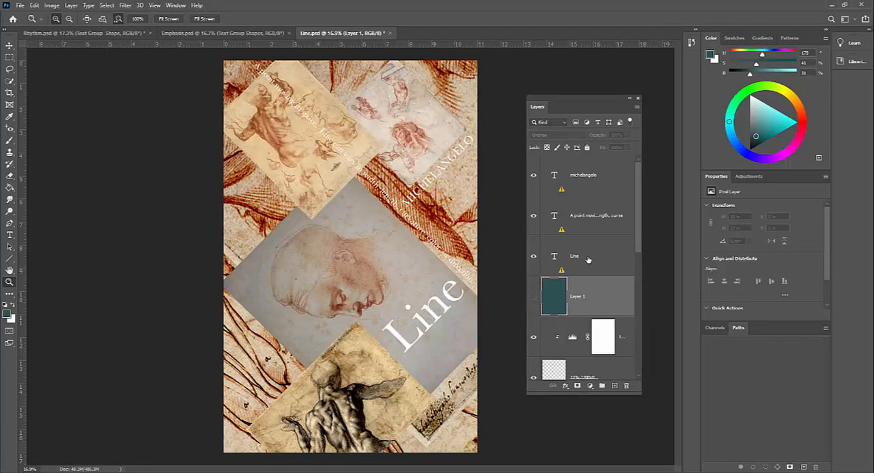
Group the three text layers at the top of the stack: michelangelo, the line definition, and Line.
{"action": "left_click_drag", "start_coordinate": [640, 211], "coordinate": [643, 192]}
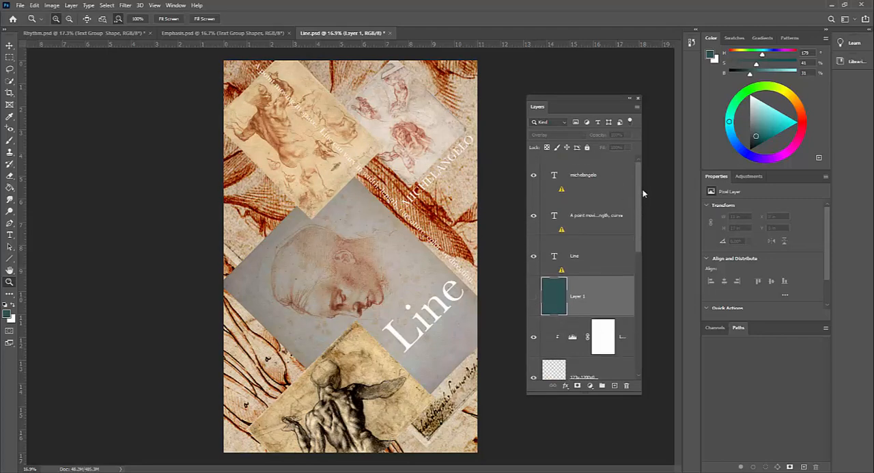
{"action": "left_click", "coordinate": [600, 179]}
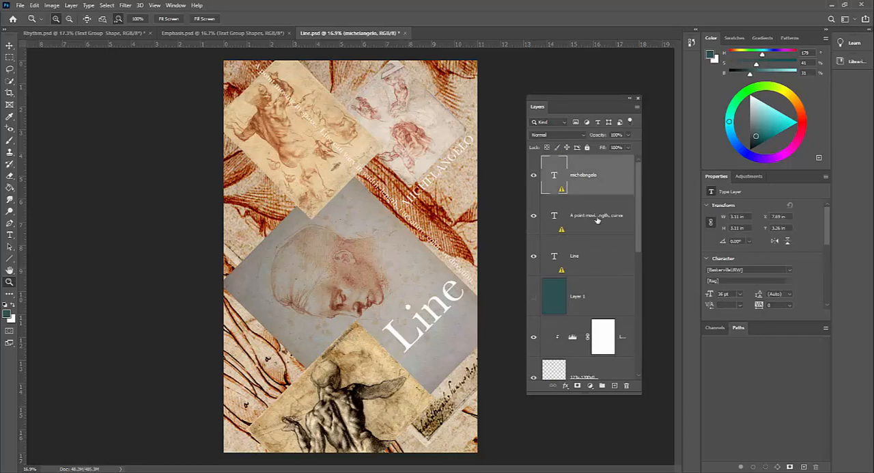
{"action": "left_click", "coordinate": [598, 232]}
{"action": "left_click", "coordinate": [597, 267]}
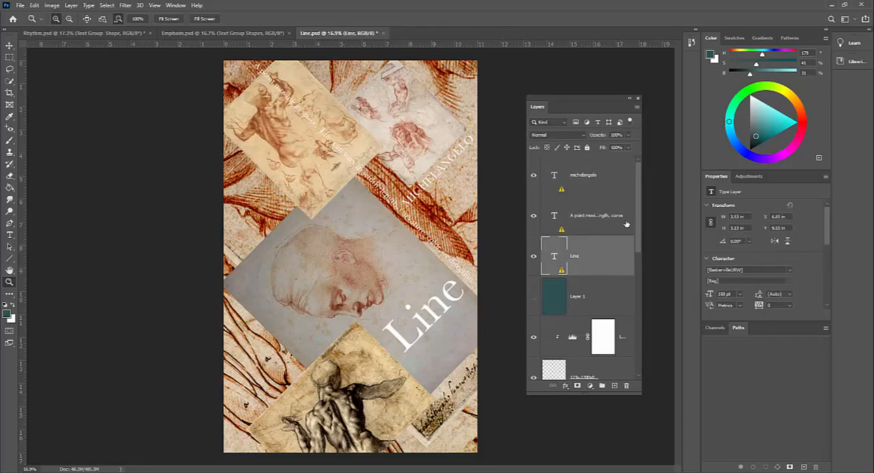
{"action": "left_click_drag", "start_coordinate": [637, 216], "coordinate": [630, 237]}
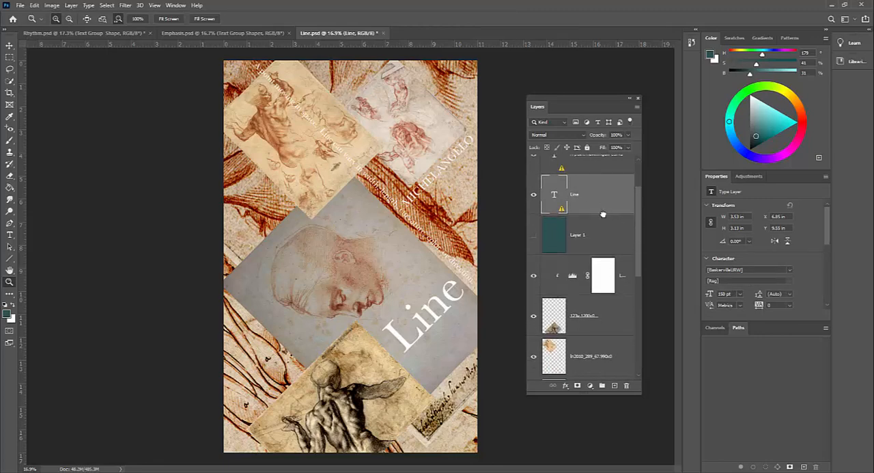
{"action": "left_click_drag", "start_coordinate": [605, 212], "coordinate": [617, 195]}
{"action": "left_click_drag", "start_coordinate": [639, 240], "coordinate": [641, 214]}
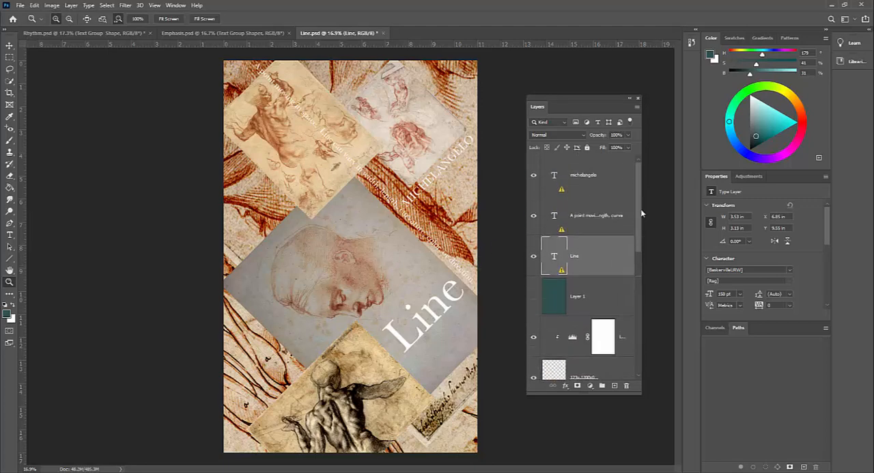
{"action": "left_click", "coordinate": [614, 188]}
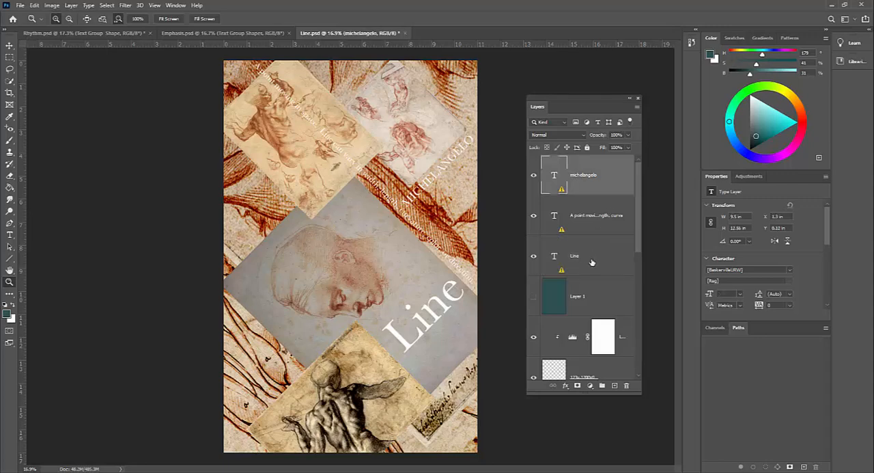
{"action": "left_click", "coordinate": [593, 262], "text": "shift"}
{"action": "left_click", "coordinate": [589, 187]}
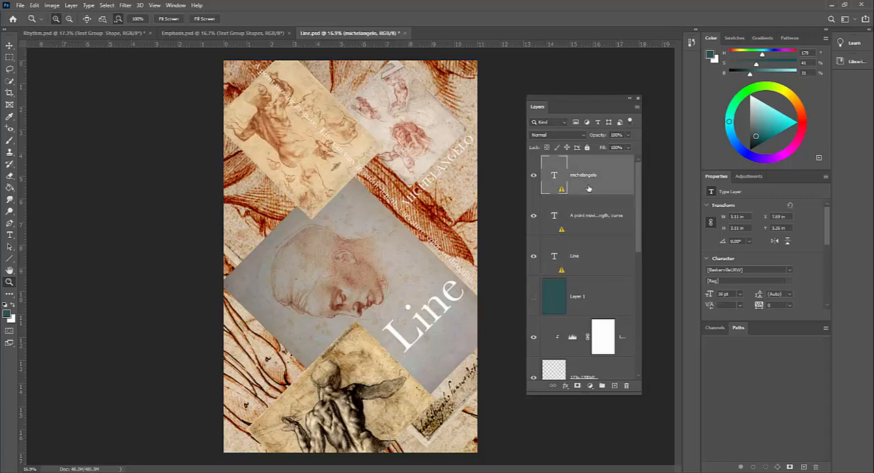
{"action": "left_click", "coordinate": [598, 263], "text": "shift"}
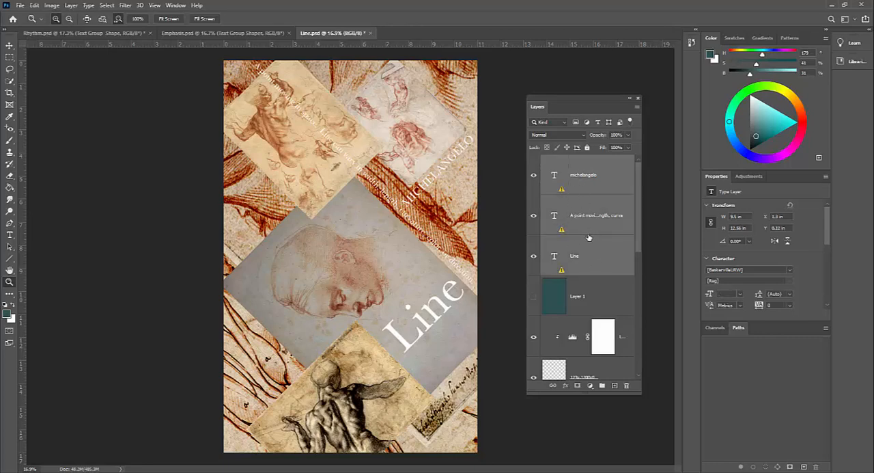
{"action": "key", "text": "ctrl+g"}
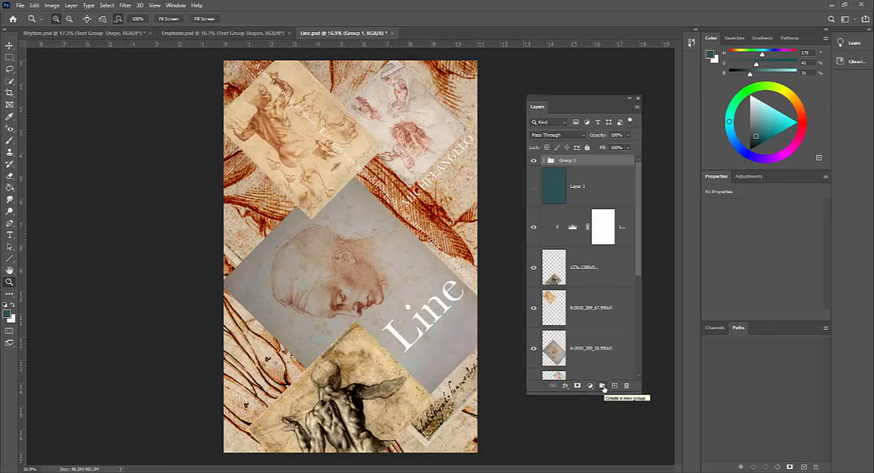
Rename the new layer group Text Group.
{"action": "double_click", "coordinate": [570, 161]}
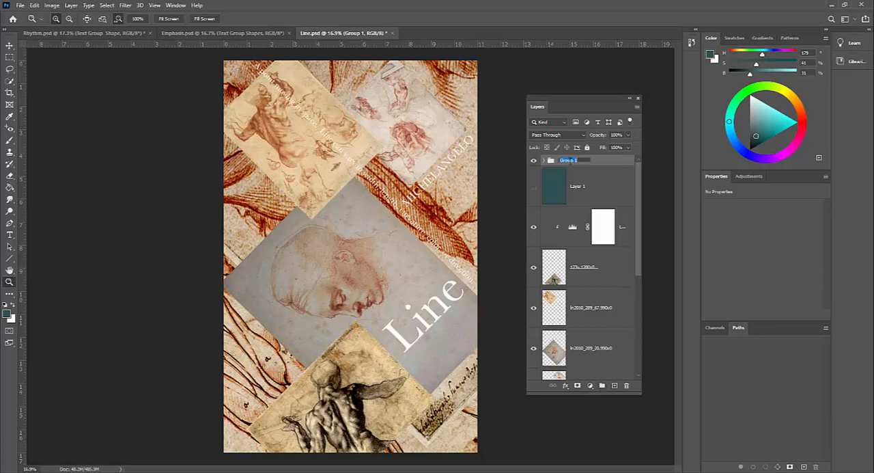
{"action": "type", "text": "Text"}
{"action": "key", "text": "Return"}
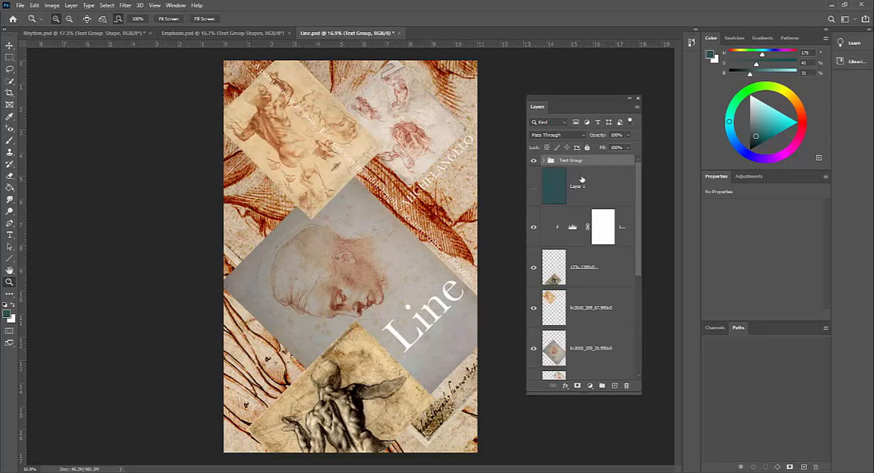
Add a new empty layer directly above the Levels 1 adjustment layer and name it Color Layer.
{"action": "mouse_move", "coordinate": [637, 182]}
{"action": "left_mouse_down"}
{"action": "mouse_move", "coordinate": [640, 294]}
{"action": "mouse_move", "coordinate": [640, 178]}
{"action": "left_mouse_up"}
{"action": "left_click", "coordinate": [534, 188]}
{"action": "left_click", "coordinate": [534, 190]}
{"action": "left_click", "coordinate": [579, 189]}
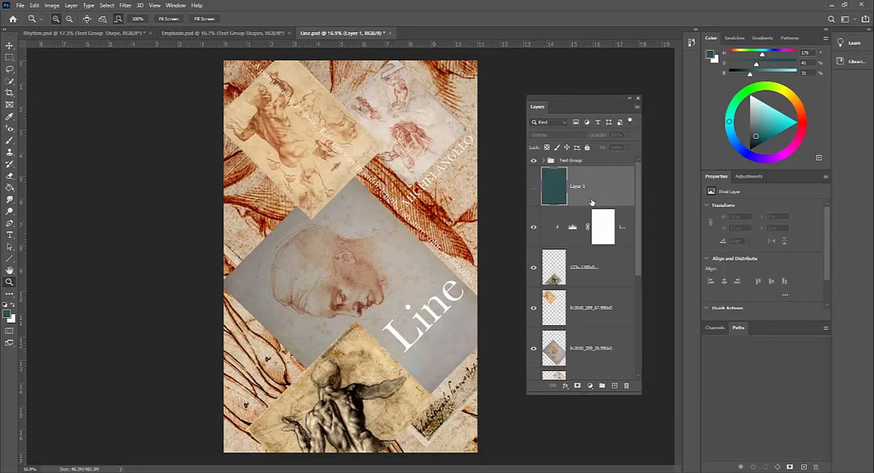
{"action": "left_click", "coordinate": [593, 233]}
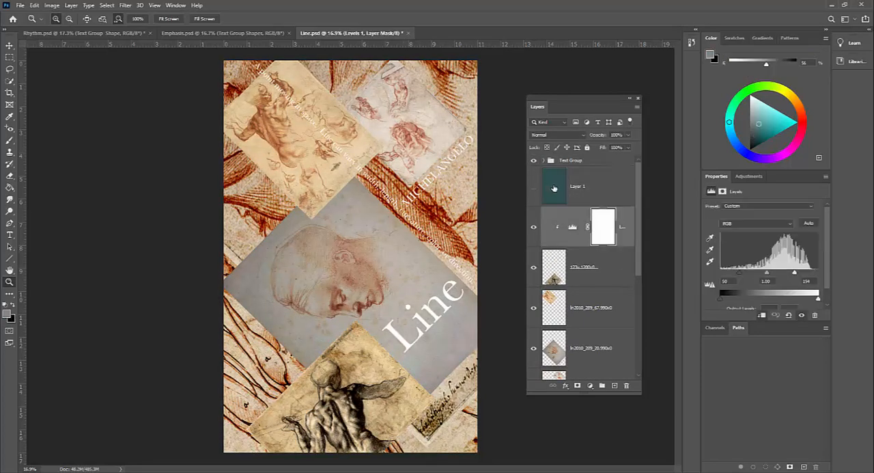
{"action": "left_click", "coordinate": [614, 387]}
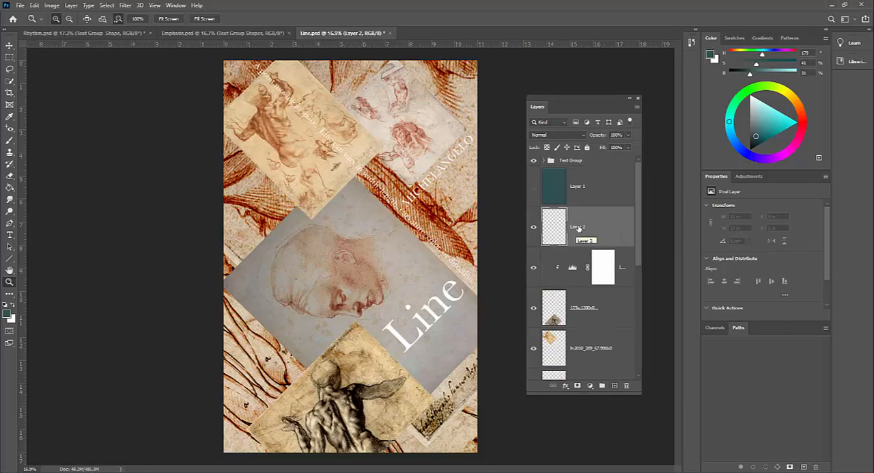
{"action": "double_click", "coordinate": [579, 228]}
{"action": "type", "text": "d"}
{"action": "type", "text": "er"}
{"action": "key", "text": "Return"}
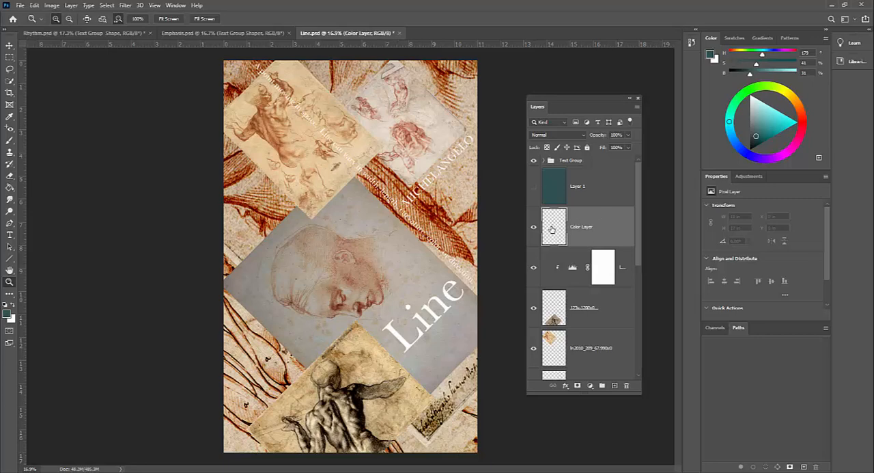
Set the foreground color to the teal 3fb1b0.
{"action": "left_click_drag", "start_coordinate": [764, 123], "coordinate": [768, 115]}
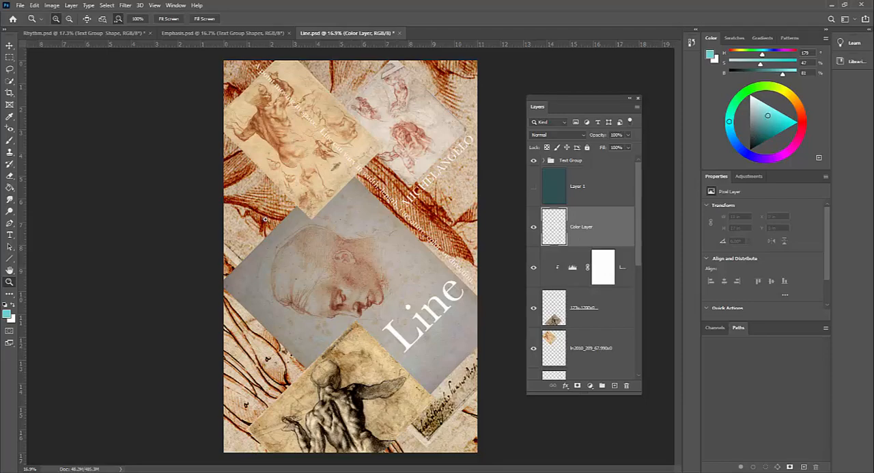
{"action": "left_click", "coordinate": [8, 315]}
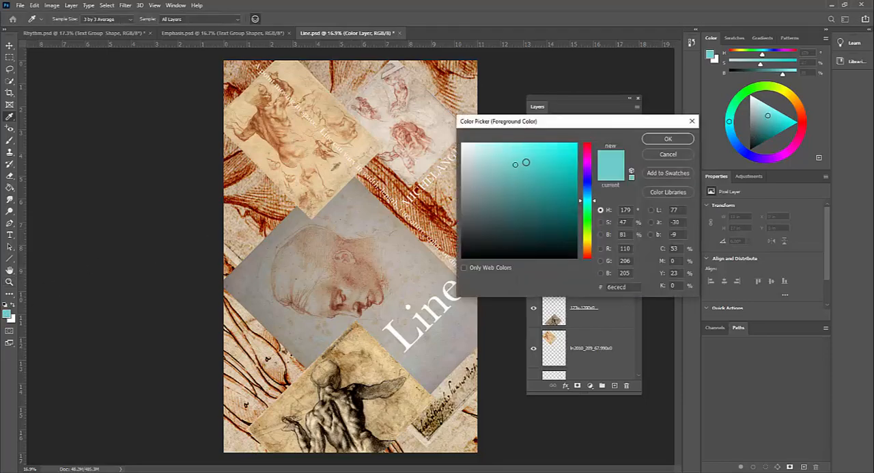
{"action": "left_click", "coordinate": [534, 179]}
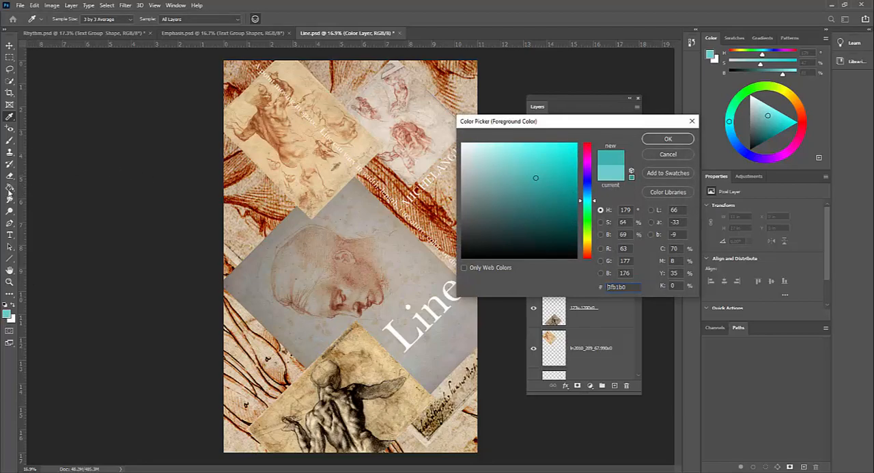
{"action": "left_click", "coordinate": [667, 138]}
{"action": "key", "text": "z"}
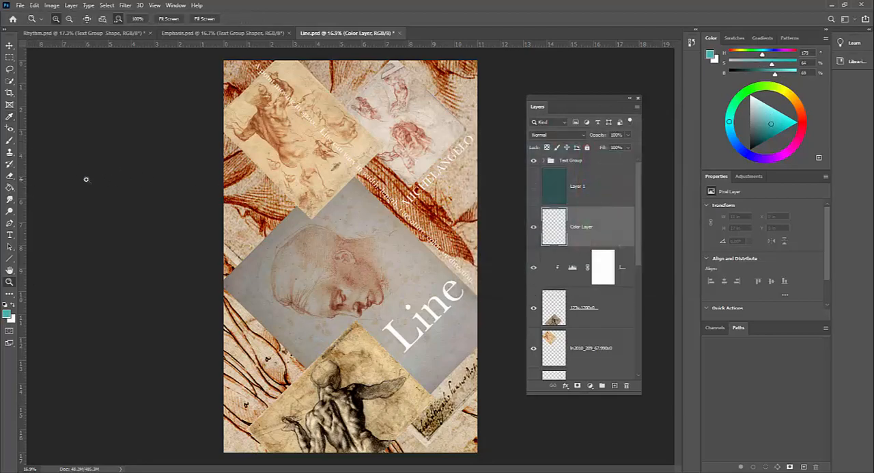
Fill the whole Color Layer with the teal foreground color using the Paint Bucket tool.
{"action": "right_click", "coordinate": [11, 191]}
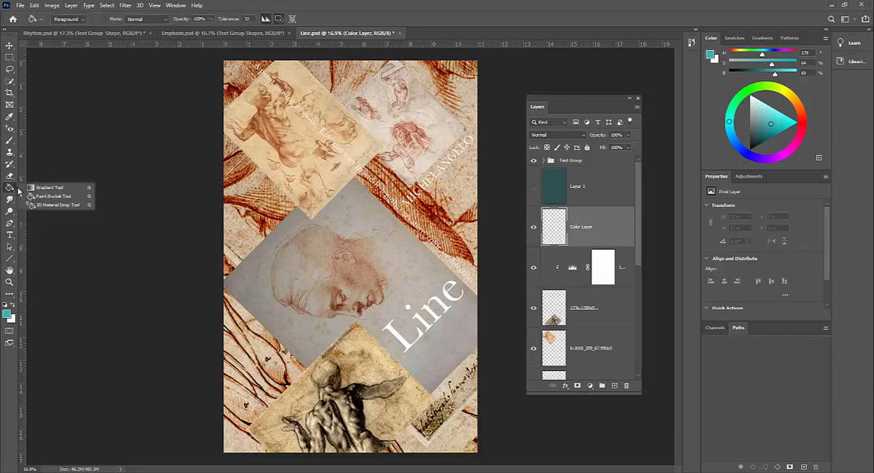
{"action": "left_click", "coordinate": [43, 194]}
{"action": "key", "text": "shift+g"}
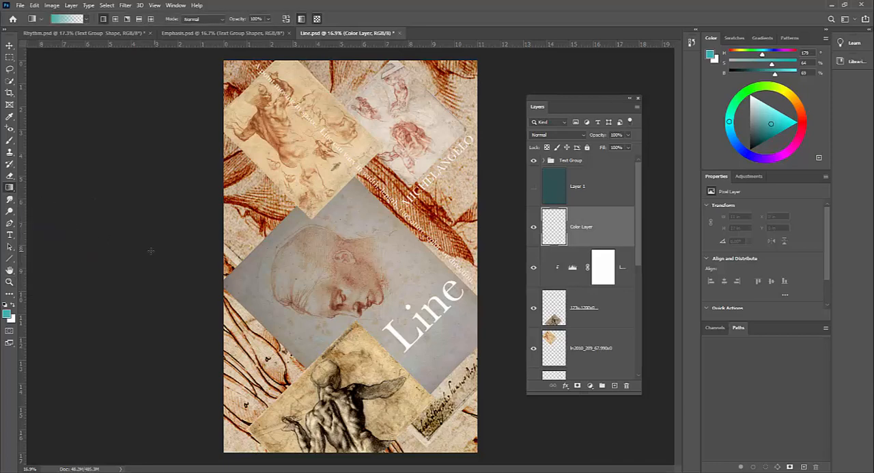
{"action": "right_click", "coordinate": [11, 191]}
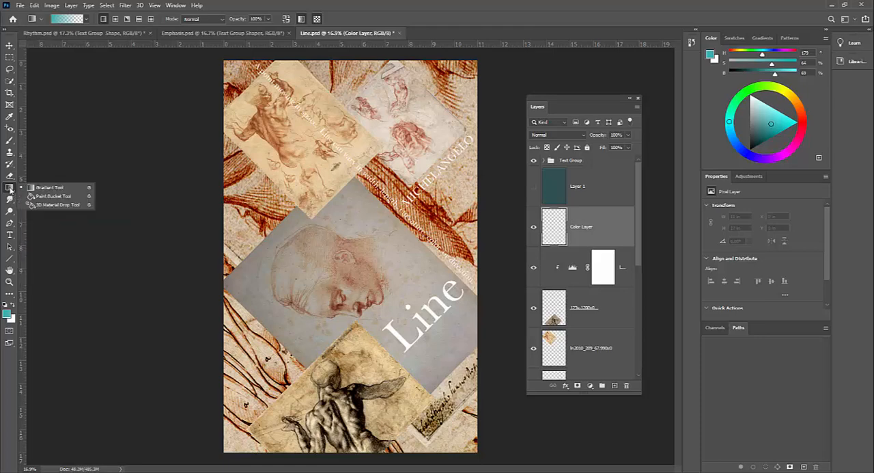
{"action": "left_click", "coordinate": [56, 197]}
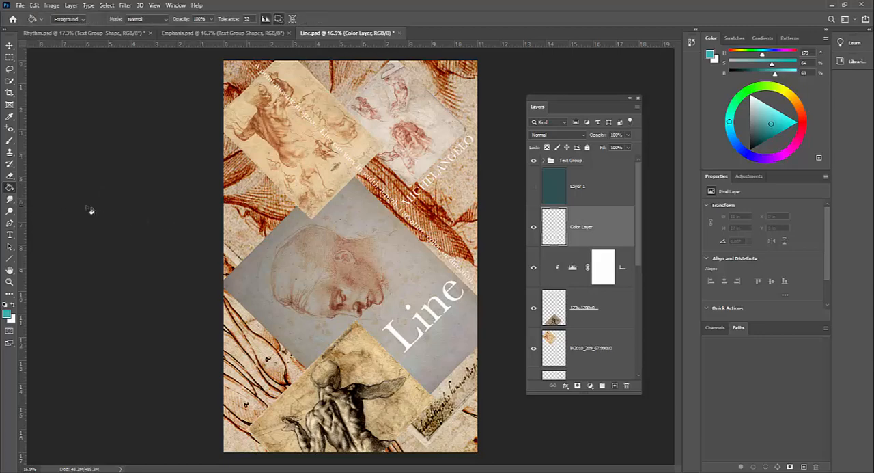
{"action": "key", "text": "shift+g"}
{"action": "key", "text": "shift+g"}
{"action": "key", "text": "shift+g"}
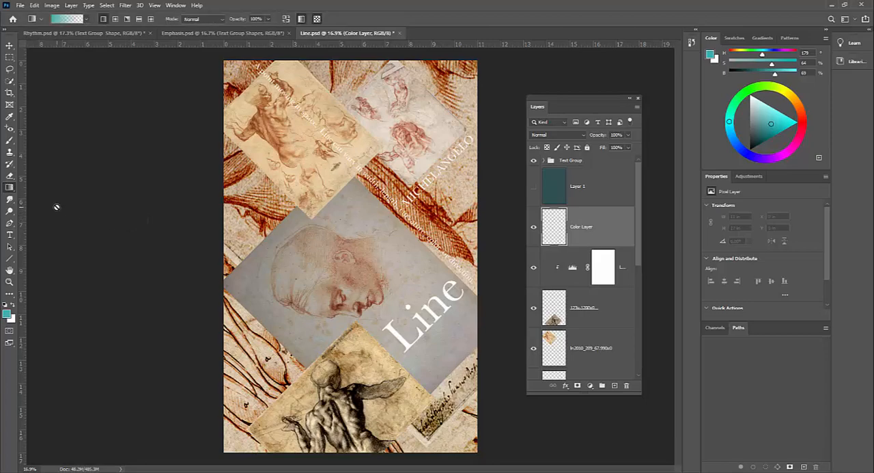
{"action": "left_click", "coordinate": [383, 226]}
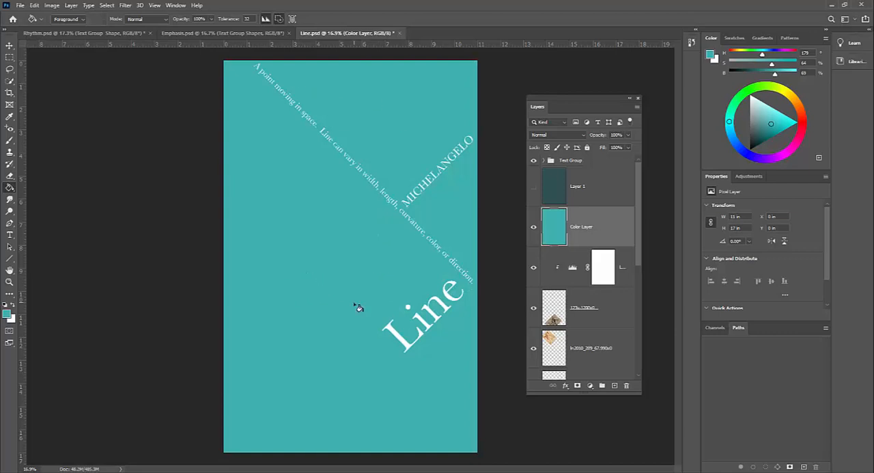
Toggle Color Layer's visibility and try out its opacity, leaving the layer shown at 100%.
{"action": "left_click", "coordinate": [561, 312]}
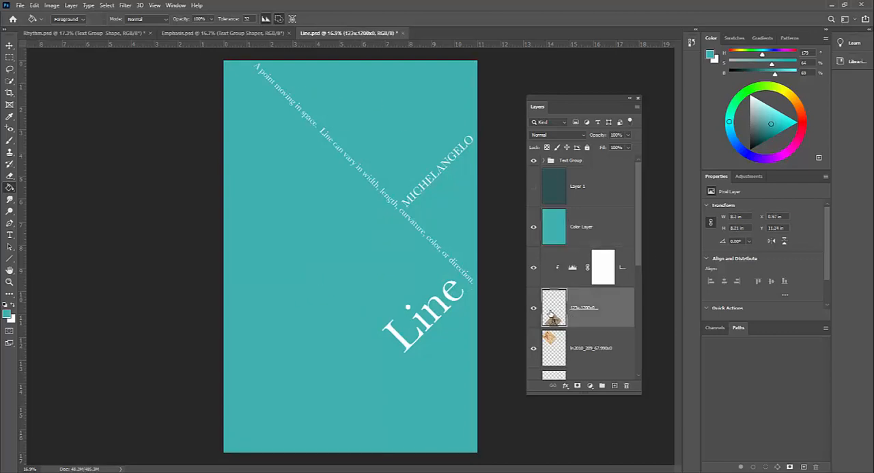
{"action": "left_click", "coordinate": [585, 237]}
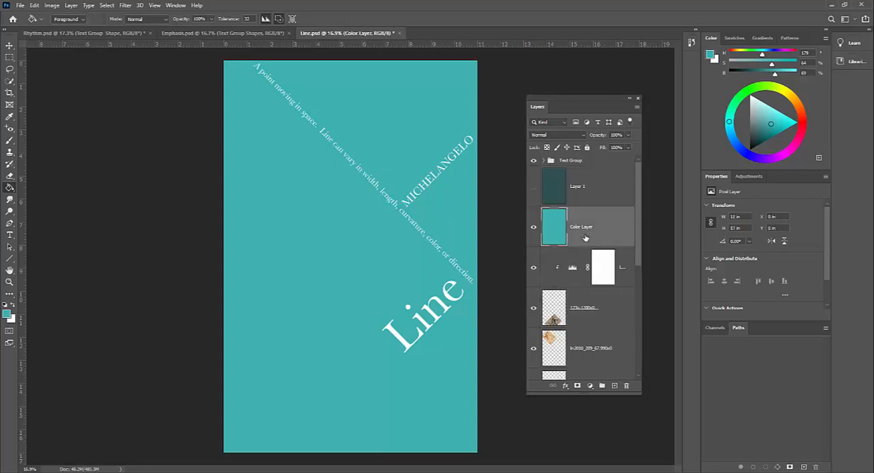
{"action": "left_click", "coordinate": [534, 229]}
{"action": "left_click", "coordinate": [533, 230]}
{"action": "left_click", "coordinate": [628, 148]}
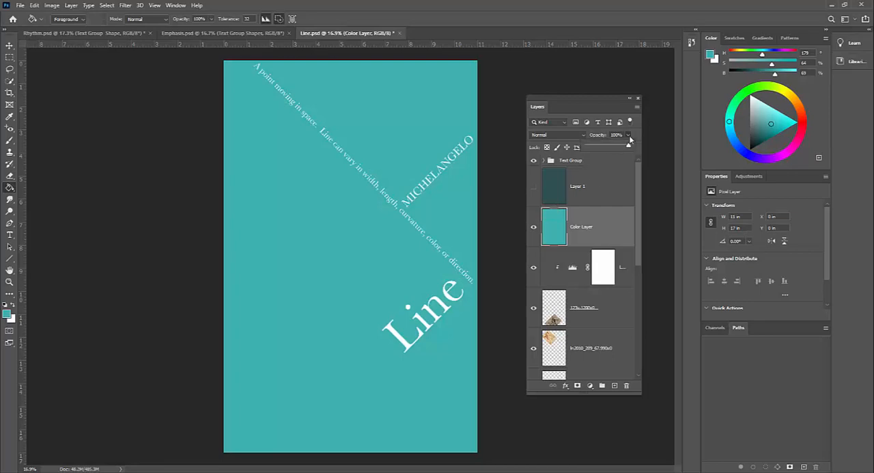
{"action": "left_click_drag", "start_coordinate": [617, 148], "coordinate": [638, 150]}
{"action": "left_click", "coordinate": [603, 191]}
{"action": "left_click", "coordinate": [576, 244]}
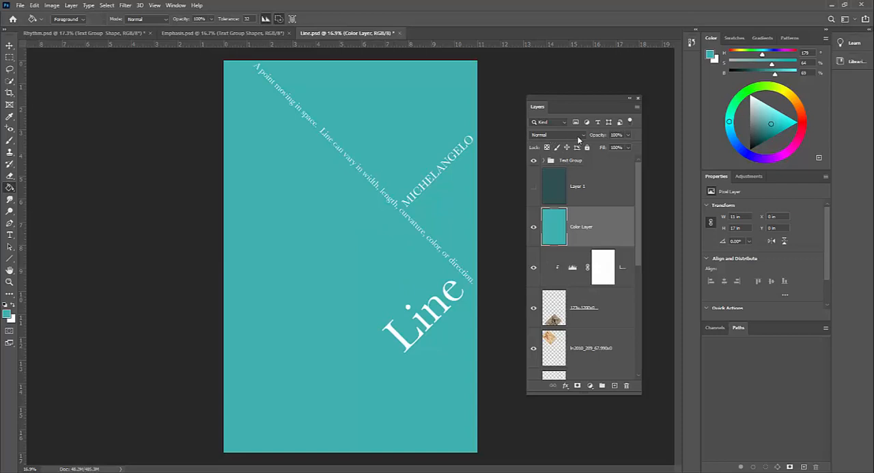
Preview the Multiply and Screen blend modes on Color Layer and set its mode to Overlay.
{"action": "left_click", "coordinate": [578, 136]}
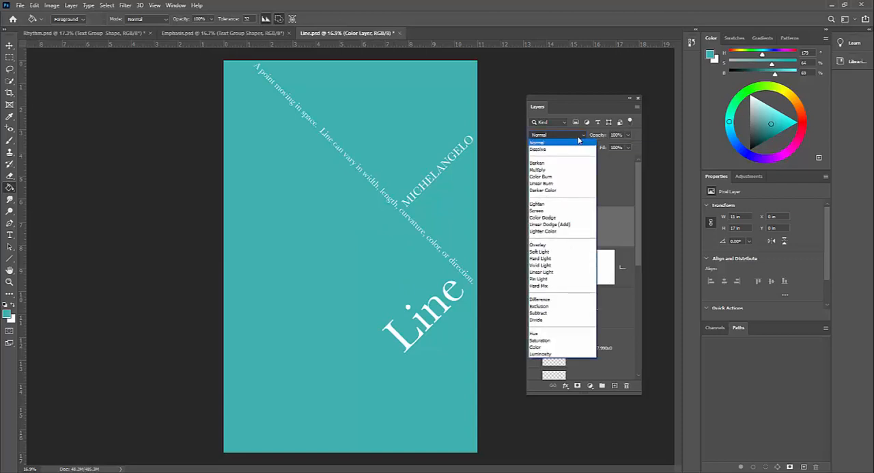
{"action": "left_click", "coordinate": [569, 170]}
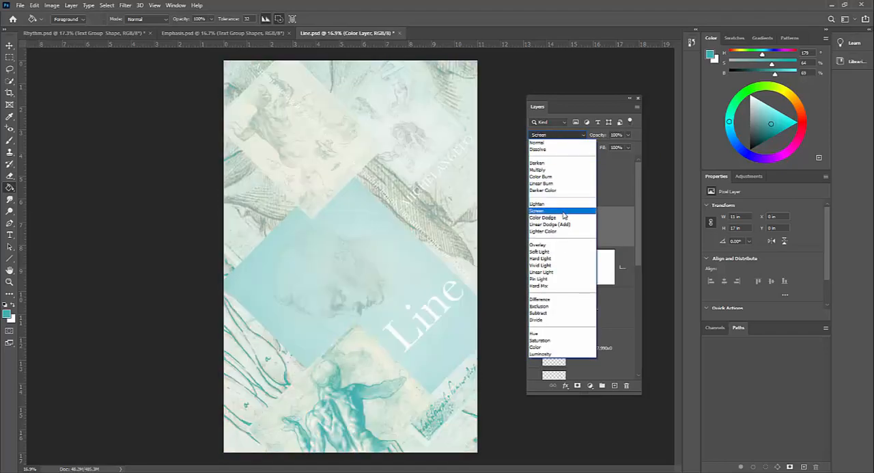
{"action": "left_click", "coordinate": [558, 246]}
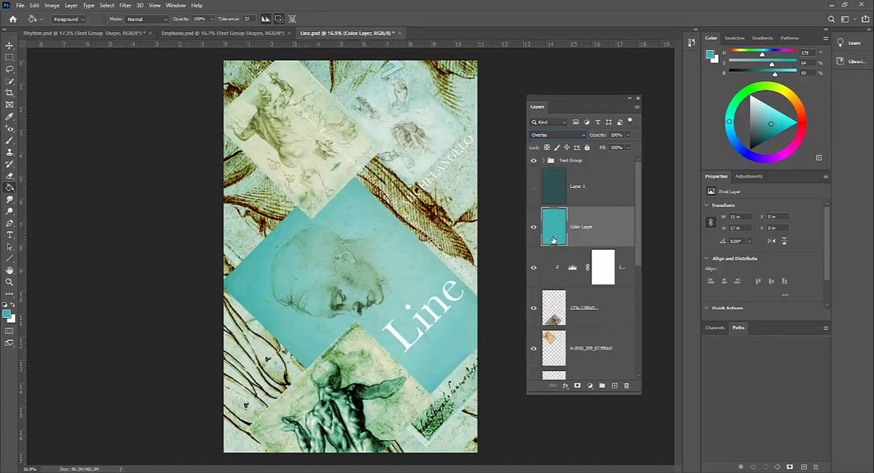
{"action": "left_click", "coordinate": [574, 138]}
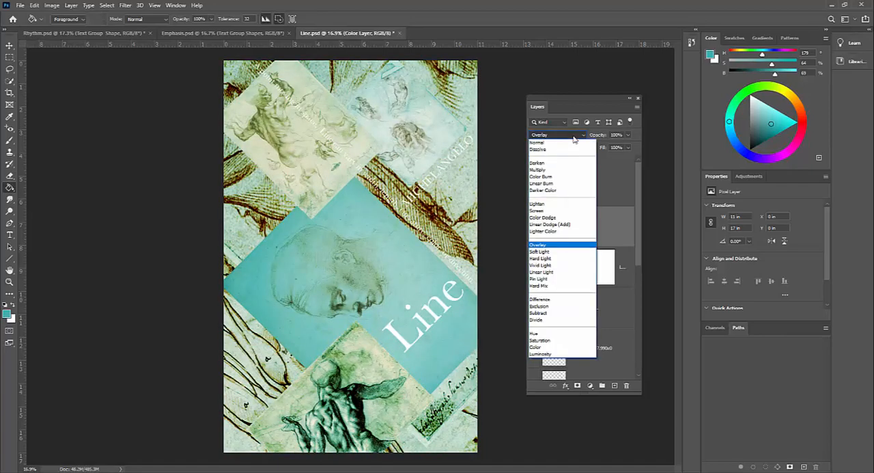
{"action": "key", "text": "Escape"}
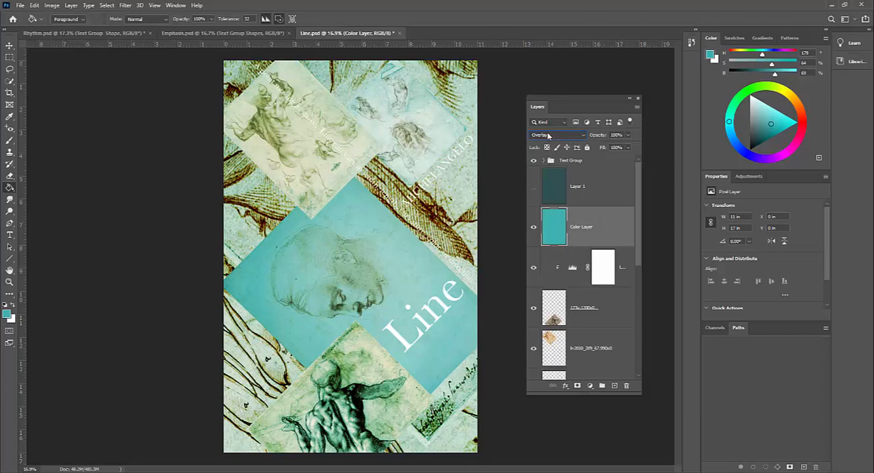
Preview further blend modes such as Hard Light, Hard Mix and Luminosity on Color Layer, and return it to Overlay.
{"action": "scroll", "coordinate": [550, 137], "scroll_direction": "down", "scroll_amount": 2}
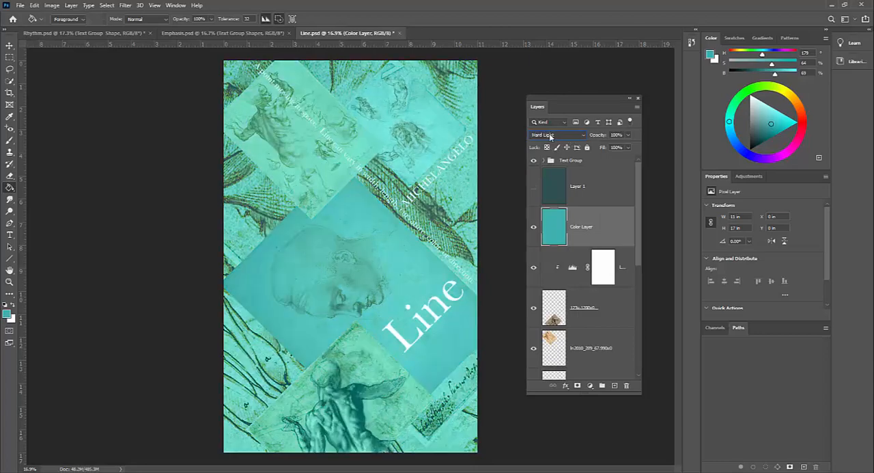
{"action": "scroll", "coordinate": [551, 136], "scroll_direction": "down", "scroll_amount": 6}
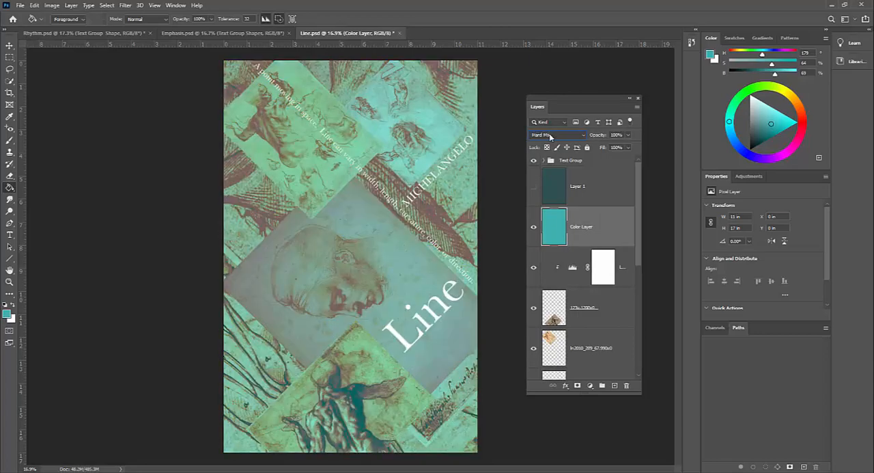
{"action": "scroll", "coordinate": [551, 135], "scroll_direction": "down", "scroll_amount": 5}
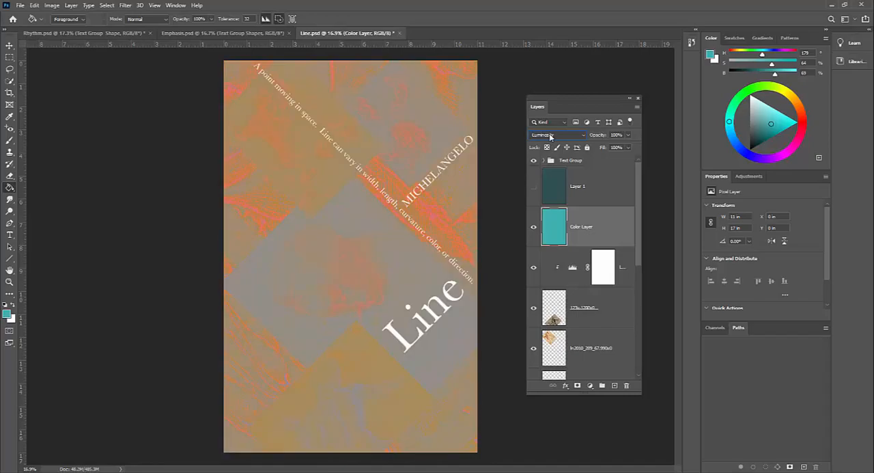
{"action": "scroll", "coordinate": [551, 136], "scroll_direction": "up", "scroll_amount": 20}
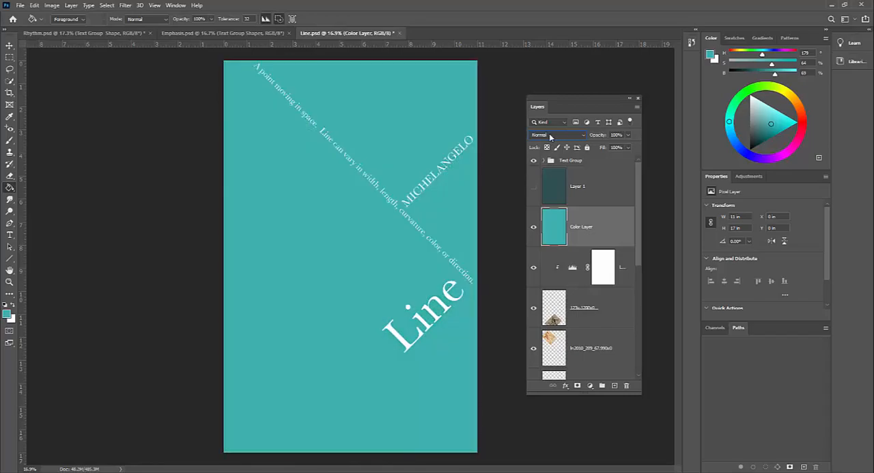
{"action": "left_click", "coordinate": [582, 136]}
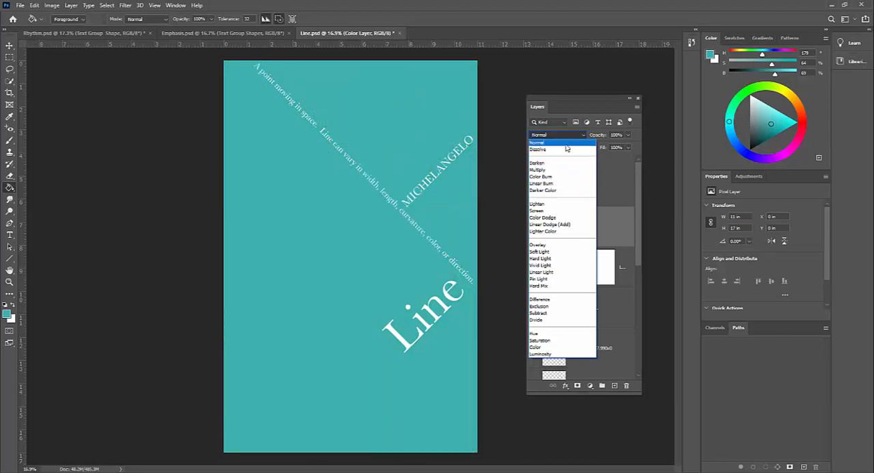
{"action": "left_click", "coordinate": [552, 246]}
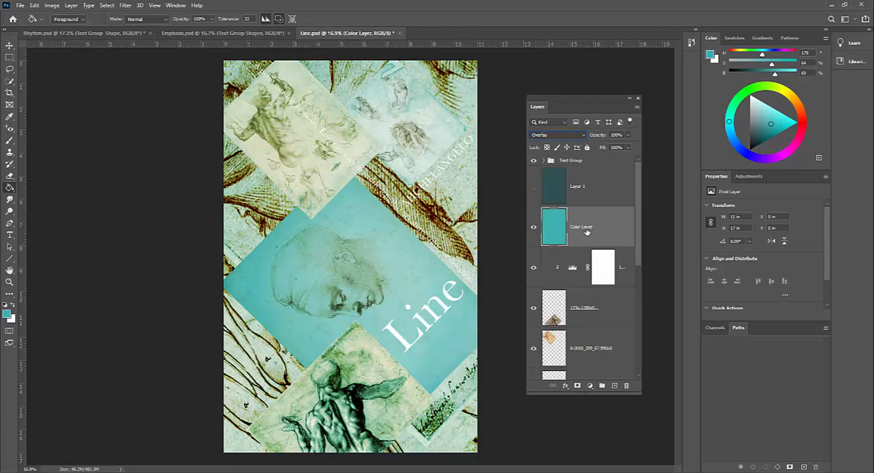
Try filling Color Layer with a darker, muted teal at hue 179, saturation 50% and brightness 41%.
{"action": "left_click", "coordinate": [605, 193]}
{"action": "left_click", "coordinate": [600, 229]}
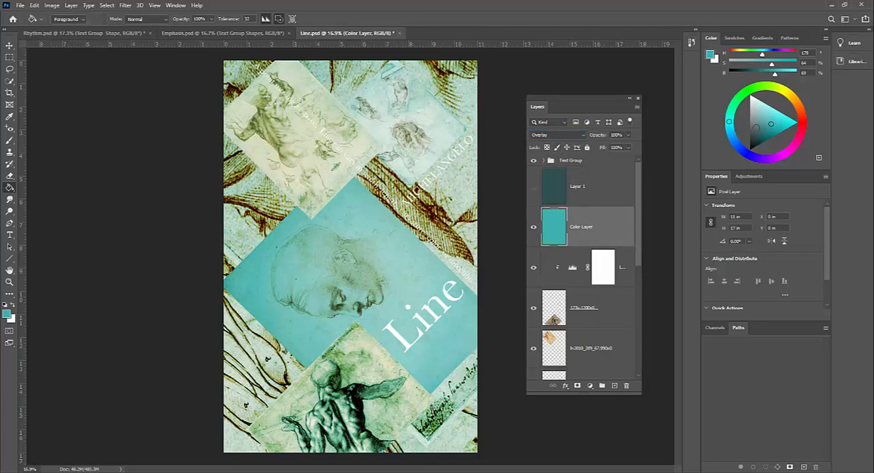
{"action": "left_click", "coordinate": [763, 129]}
{"action": "left_click", "coordinate": [759, 132]}
{"action": "left_click", "coordinate": [363, 230]}
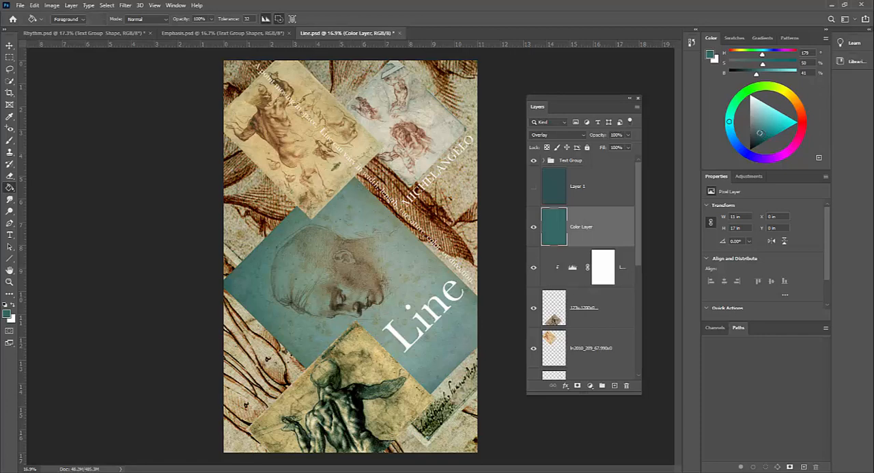
Try filling Color Layer with a muted blue (H 221, S 35, B 39) and with a neutral gray of 59% brightness.
{"action": "left_click_drag", "start_coordinate": [760, 132], "coordinate": [756, 131]}
{"action": "left_click", "coordinate": [738, 145]}
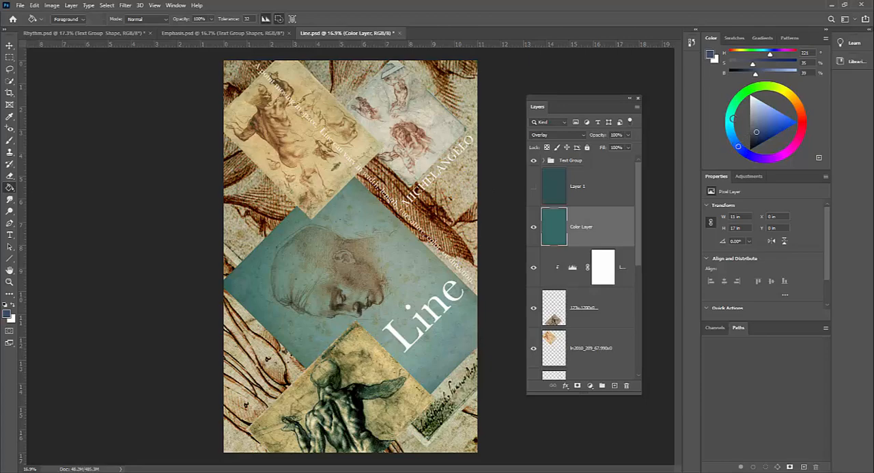
{"action": "left_click", "coordinate": [399, 276]}
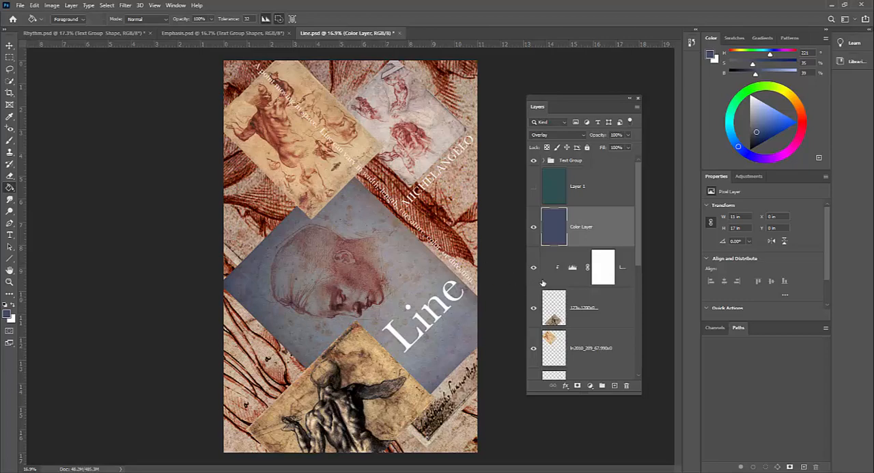
{"action": "left_click_drag", "start_coordinate": [757, 132], "coordinate": [751, 117]}
{"action": "left_click", "coordinate": [373, 204]}
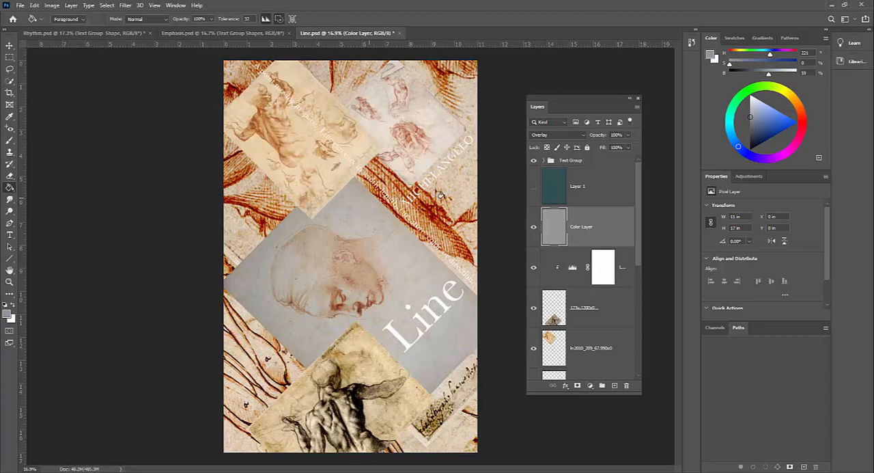
Set the foreground color to the near-black 28292c and fill Color Layer with it.
{"action": "left_click_drag", "start_coordinate": [757, 120], "coordinate": [752, 127]}
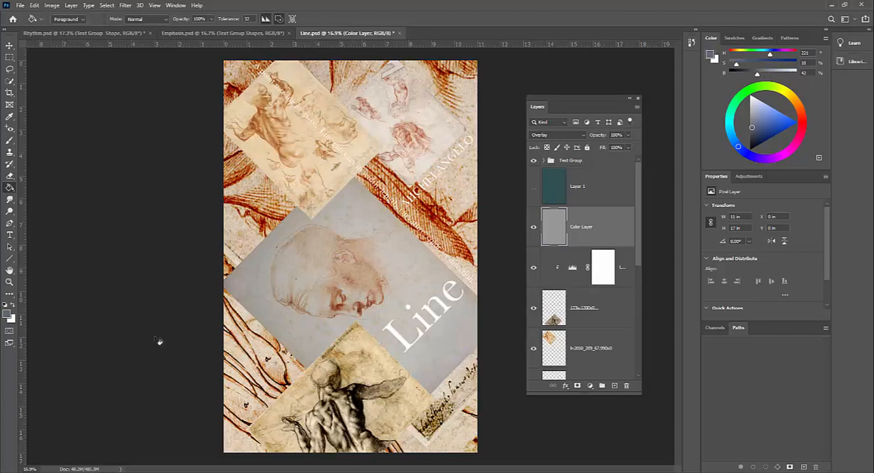
{"action": "left_click", "coordinate": [8, 314]}
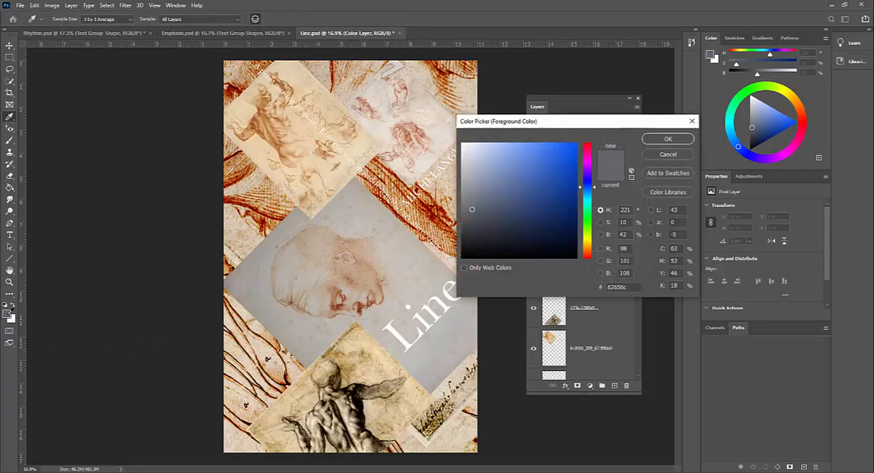
{"action": "left_click_drag", "start_coordinate": [472, 210], "coordinate": [473, 237]}
{"action": "left_click_drag", "start_coordinate": [596, 129], "coordinate": [238, 231]}
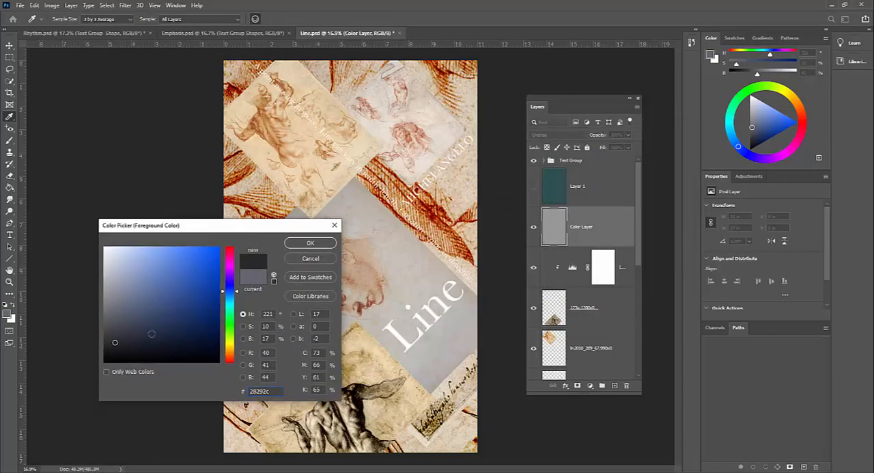
{"action": "left_click", "coordinate": [304, 243]}
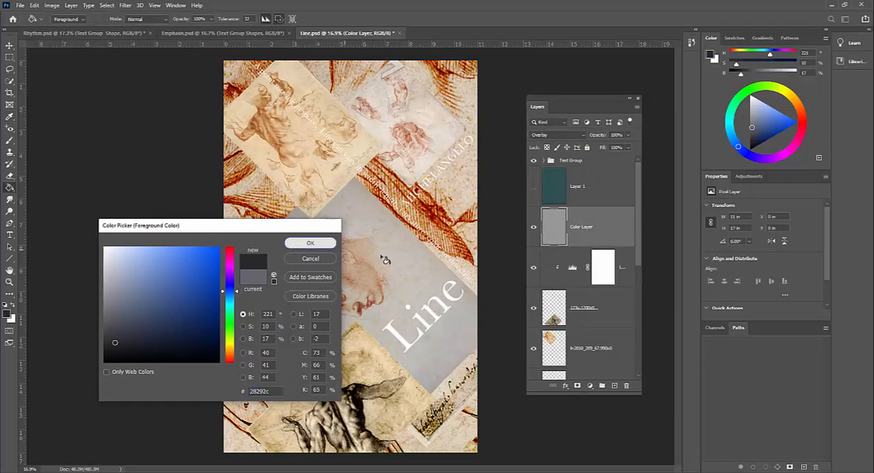
{"action": "left_click", "coordinate": [384, 254]}
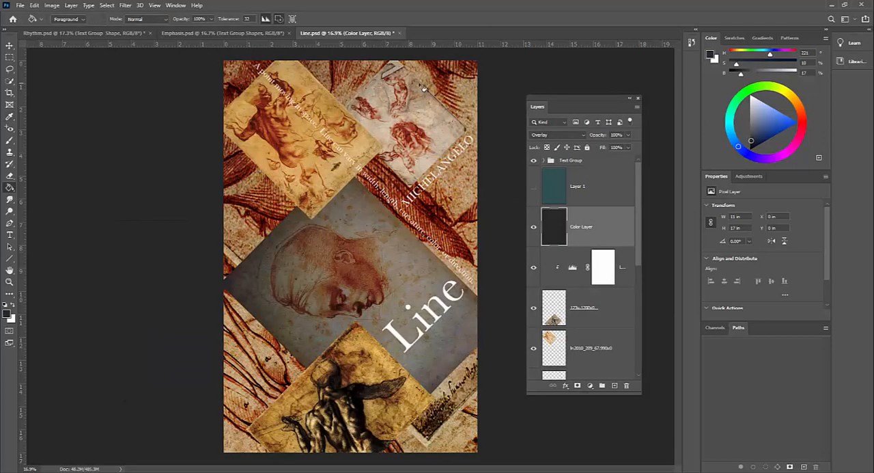